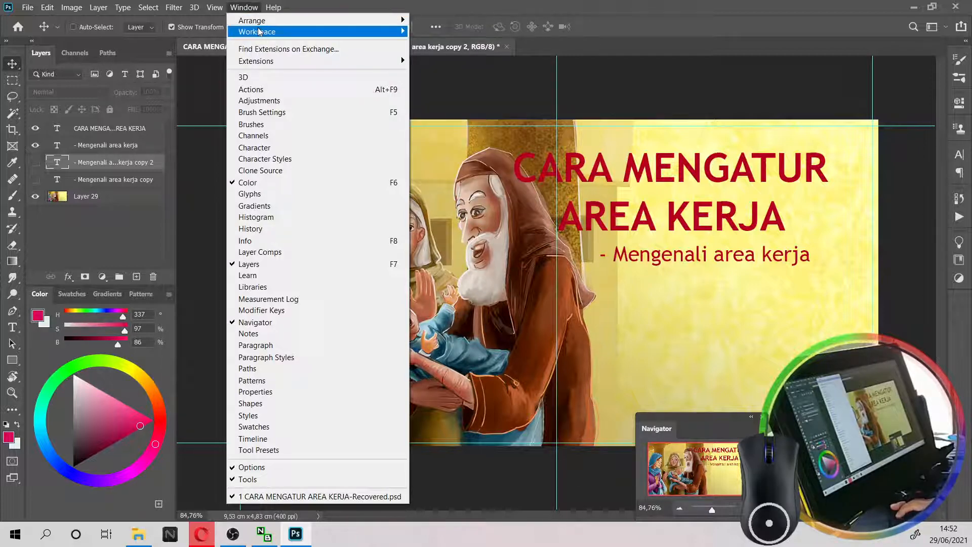
# Step: Switch the workspace to Motion and after that to Painting to compare their panel layouts
pyautogui.moveTo(259, 31)
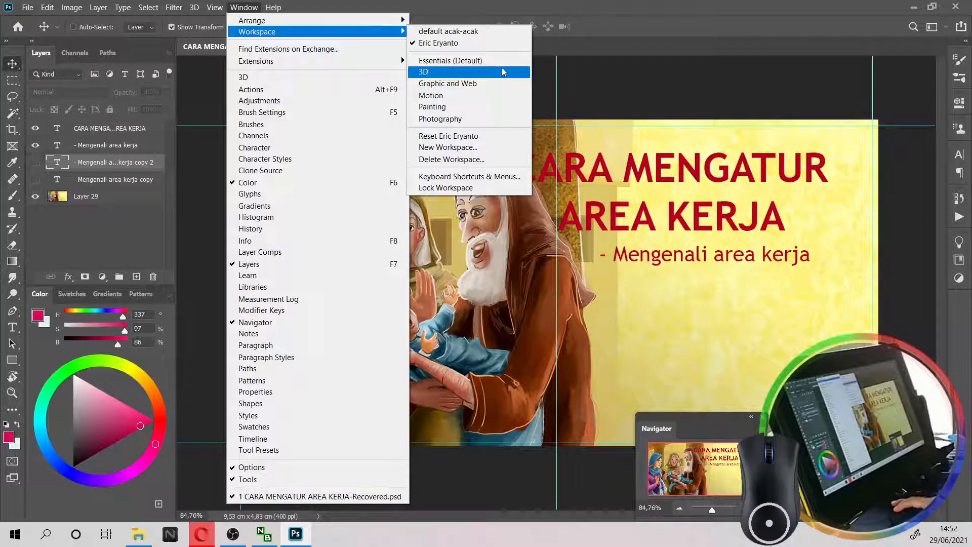
pyautogui.click(484, 96)
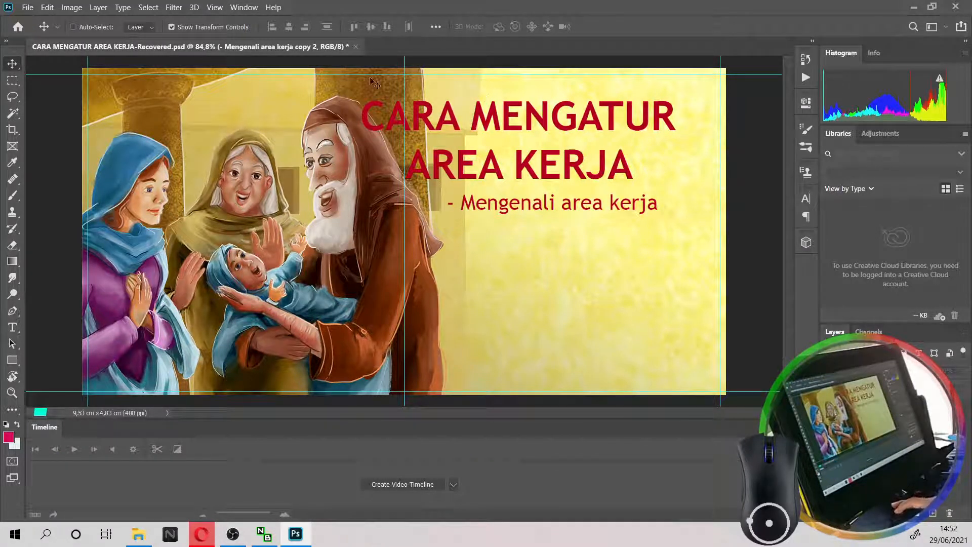
pyautogui.click(253, 8)
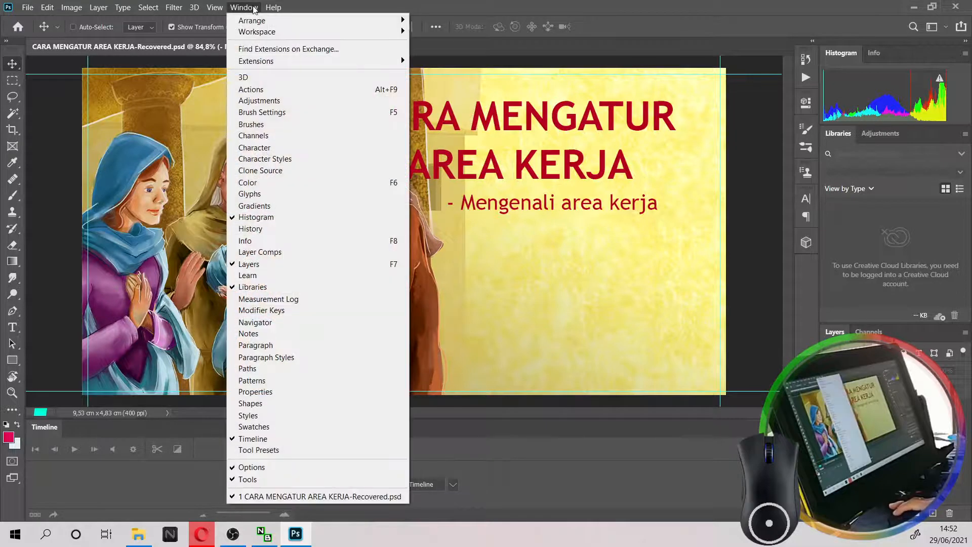
pyautogui.moveTo(326, 34)
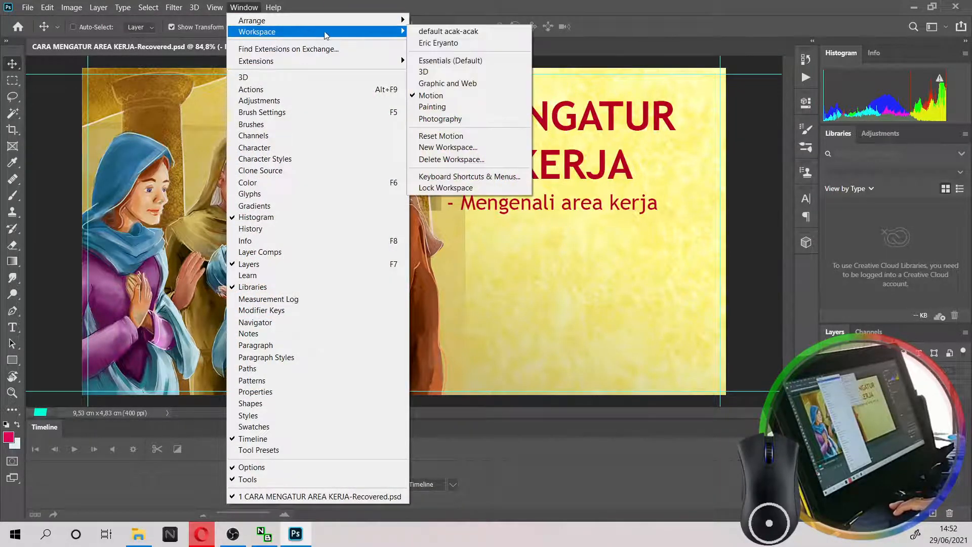
pyautogui.click(442, 107)
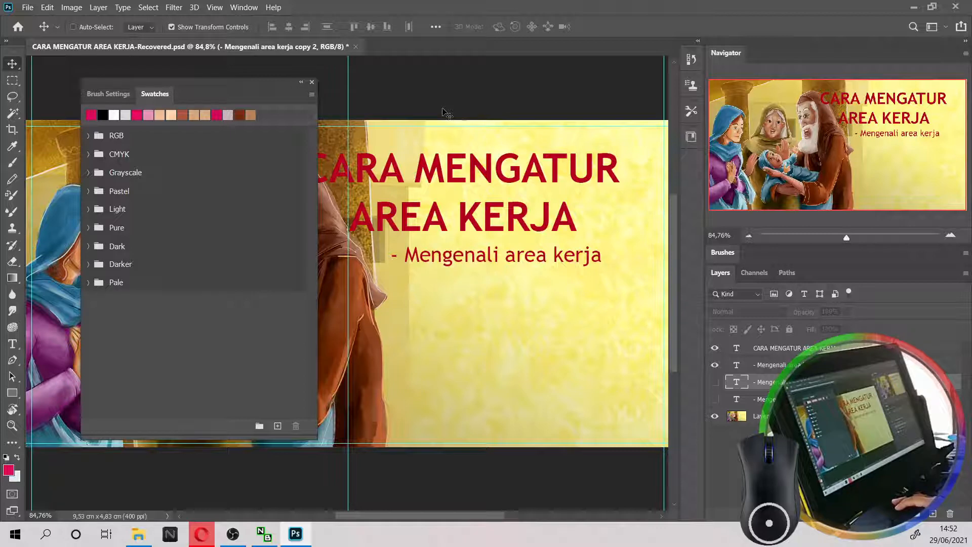
# Step: Switch to the Essentials (Default) workspace and rearrange the floating Gradients and Swatches panels over the artwork
pyautogui.click(244, 8)
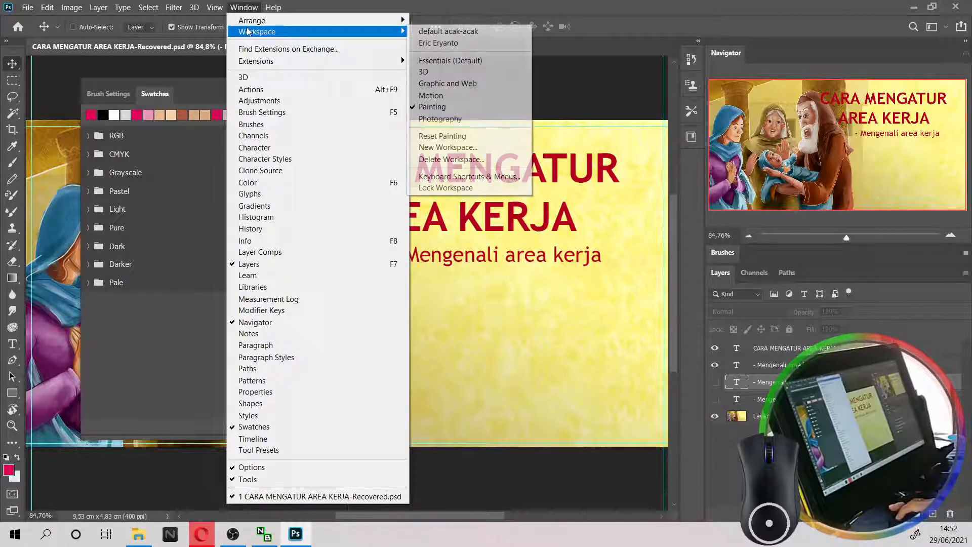
pyautogui.click(443, 61)
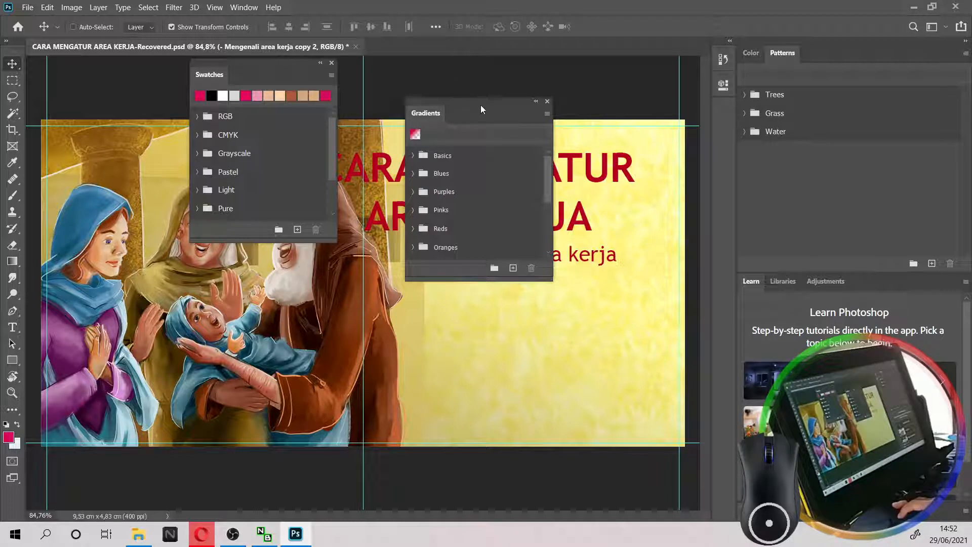
pyautogui.moveTo(481, 112); pyautogui.dragTo(219, 280)
pyautogui.moveTo(297, 74); pyautogui.dragTo(148, 87)
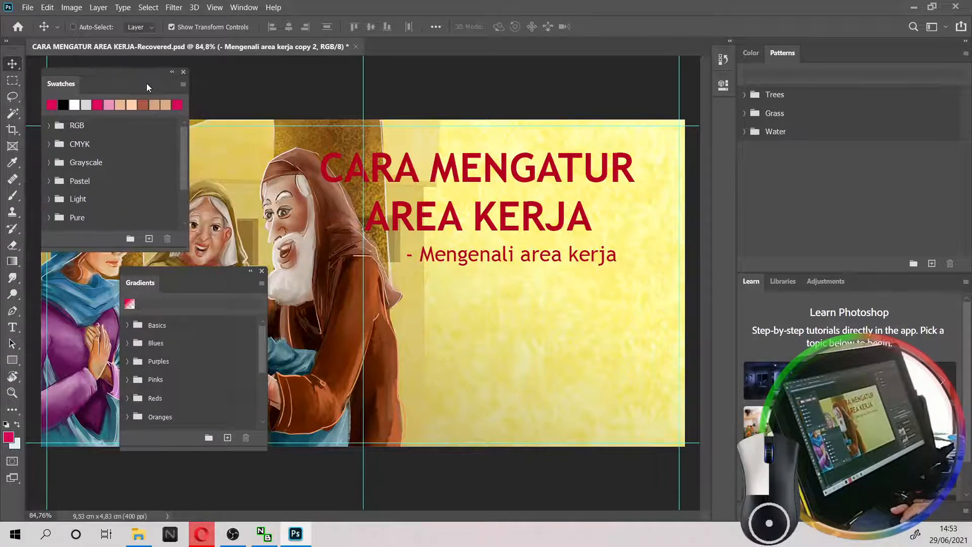
pyautogui.moveTo(212, 285); pyautogui.dragTo(131, 263)
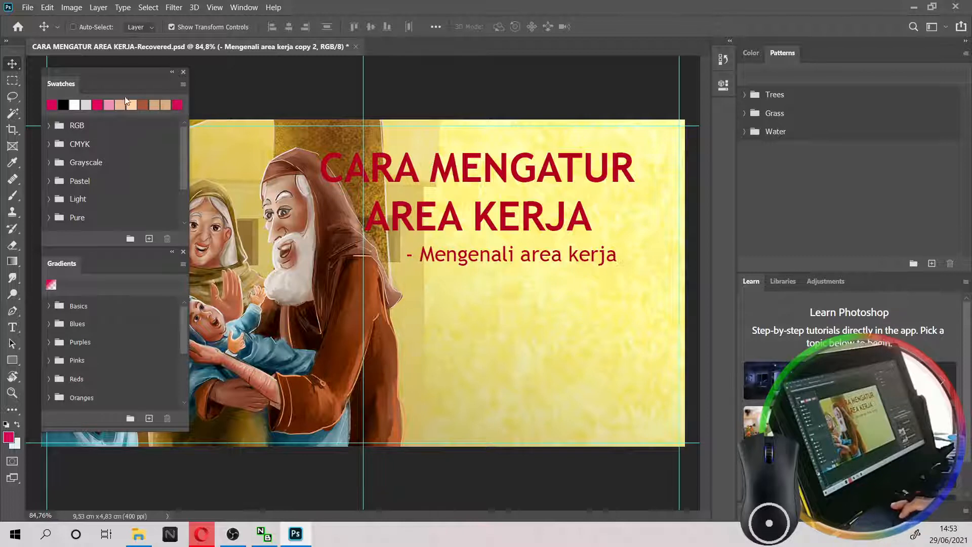
pyautogui.moveTo(116, 82); pyautogui.dragTo(242, 77)
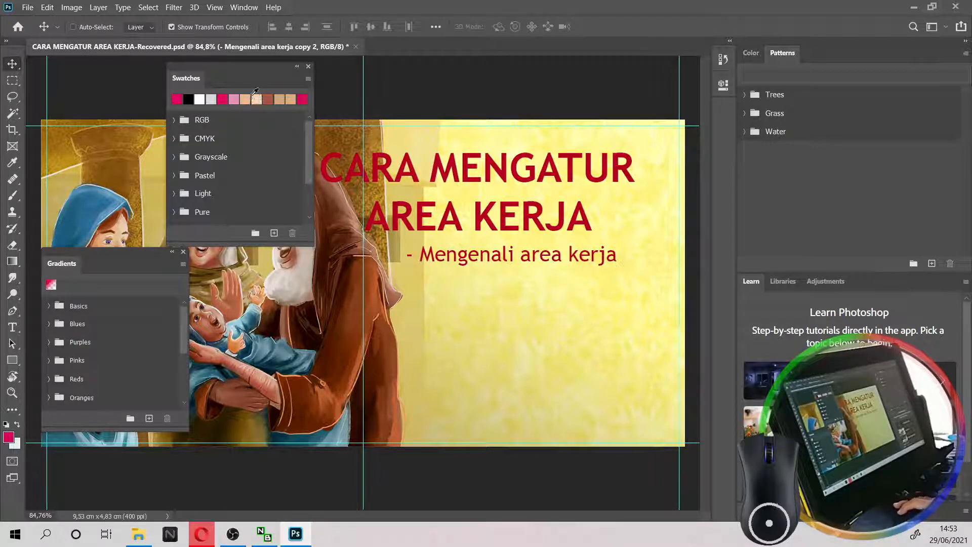
# Step: Restore the default workspaces in the Workspace preferences and accept the dialogs
pyautogui.click(47, 8)
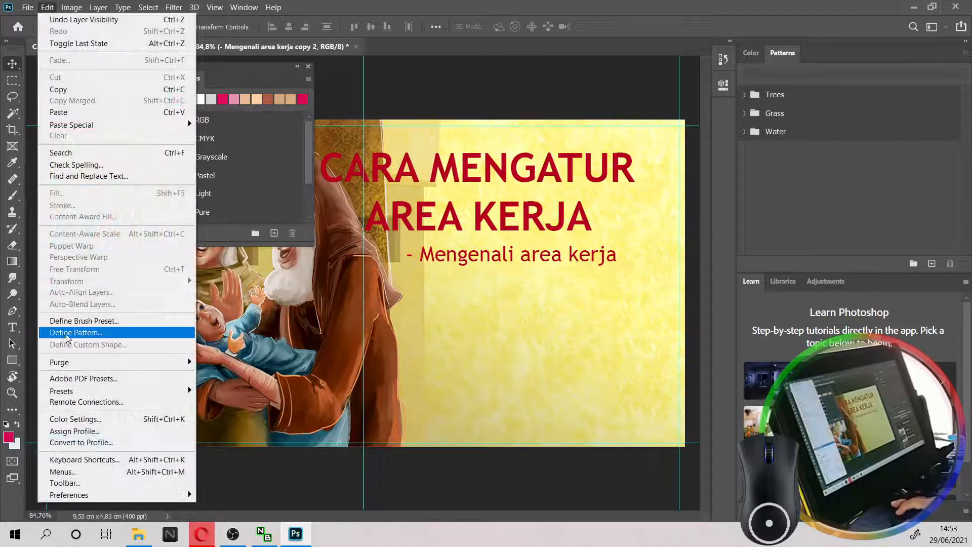
pyautogui.moveTo(94, 498)
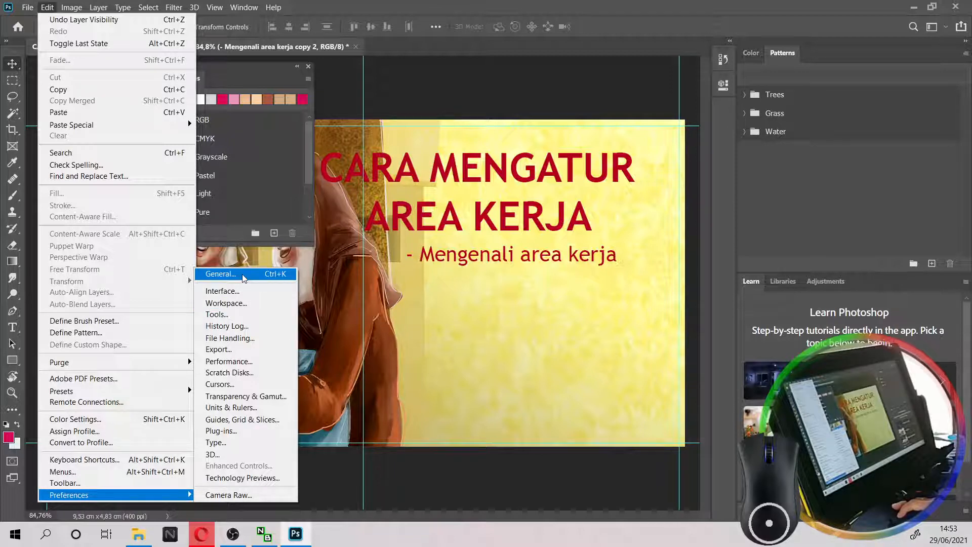
pyautogui.click(234, 304)
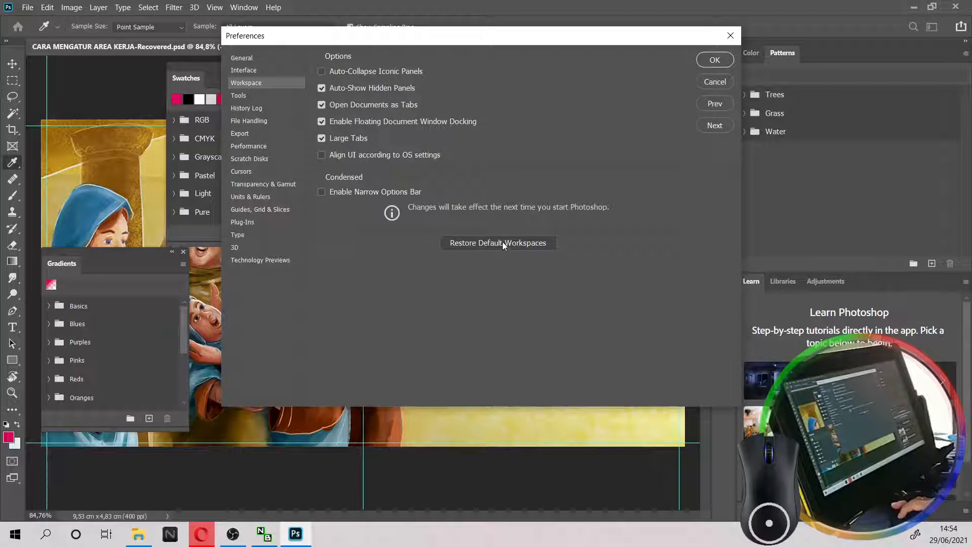
pyautogui.click(503, 244)
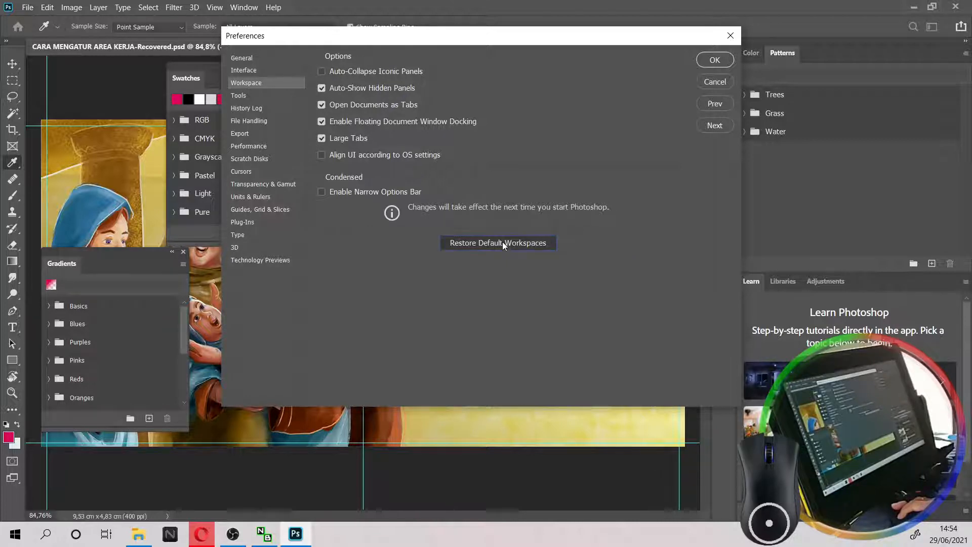
pyautogui.click(476, 210)
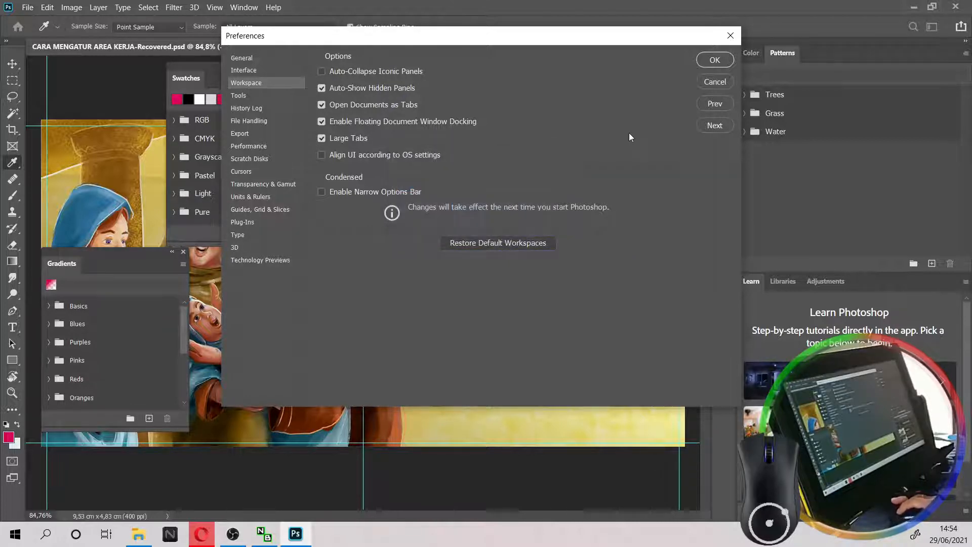
pyautogui.click(709, 60)
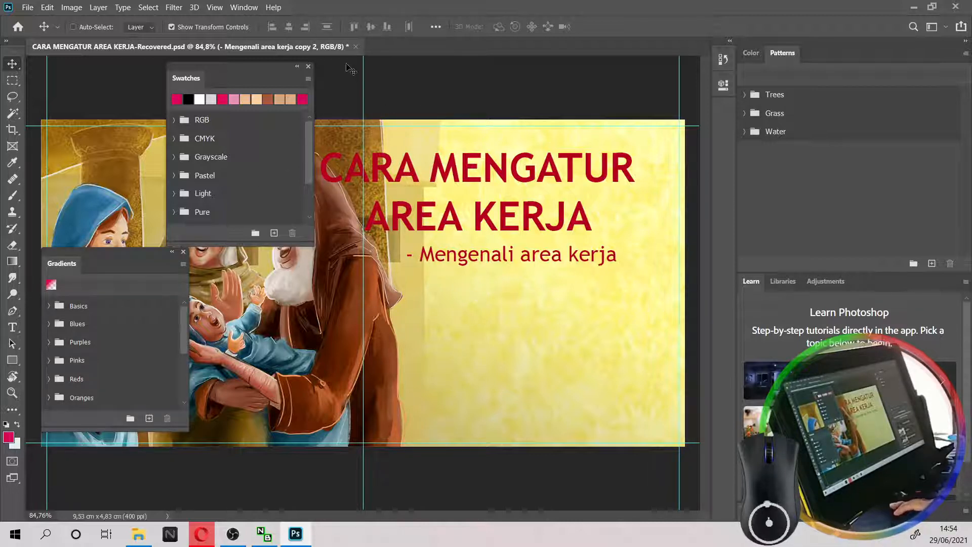
# Step: Reset the Essentials workspace to its original panel layout
pyautogui.click(244, 7)
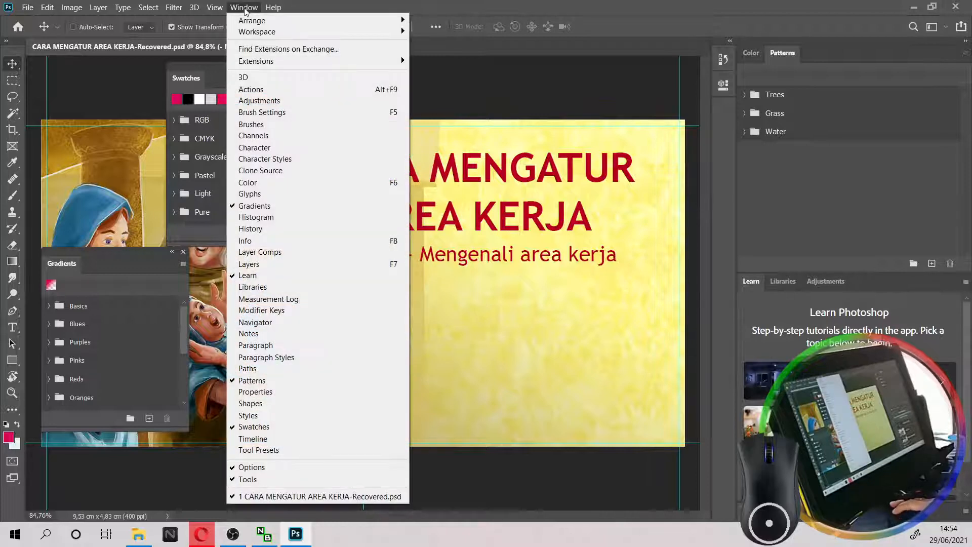
pyautogui.moveTo(263, 31)
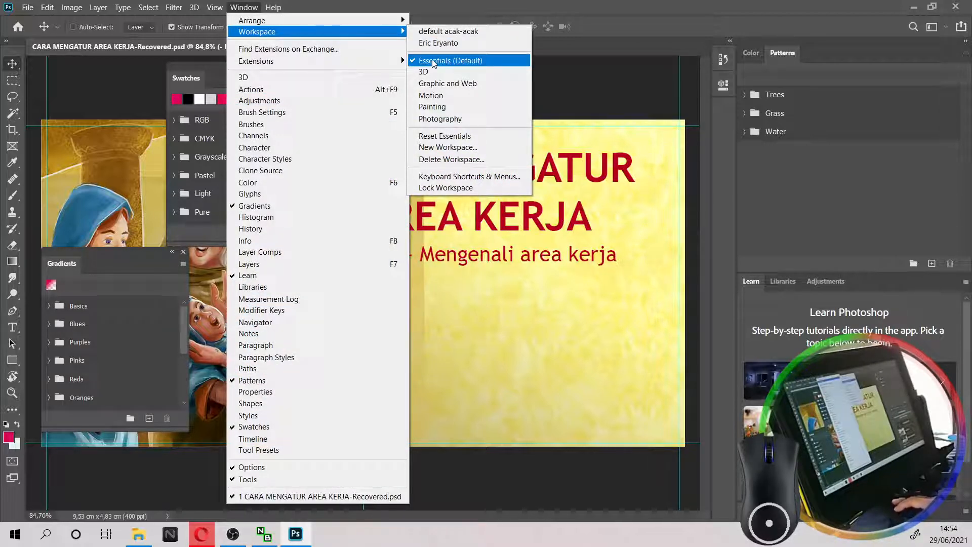
pyautogui.click(450, 136)
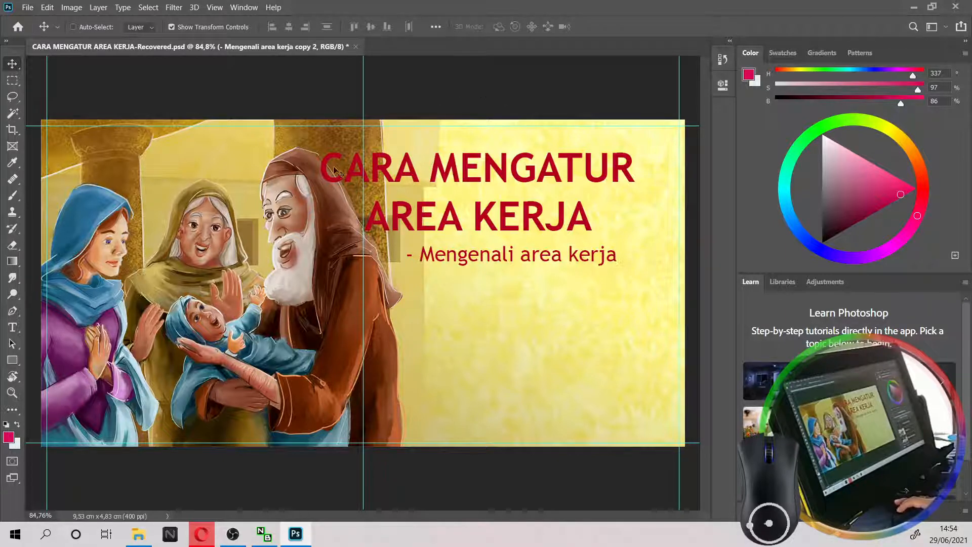
# Step: Switch back to the custom saved workspace and make the two hidden "Mengenali area kerja" copy text layers visible
pyautogui.click(242, 8)
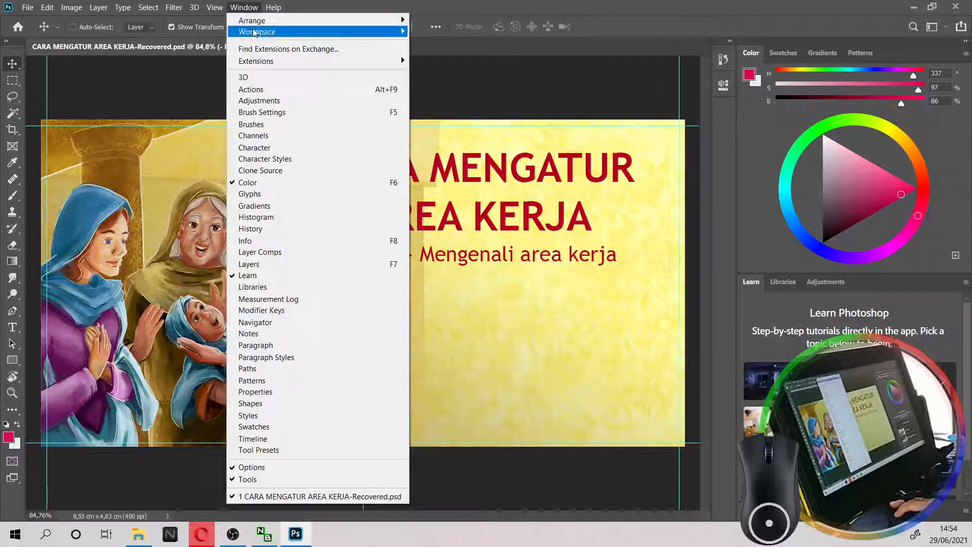
pyautogui.click(439, 43)
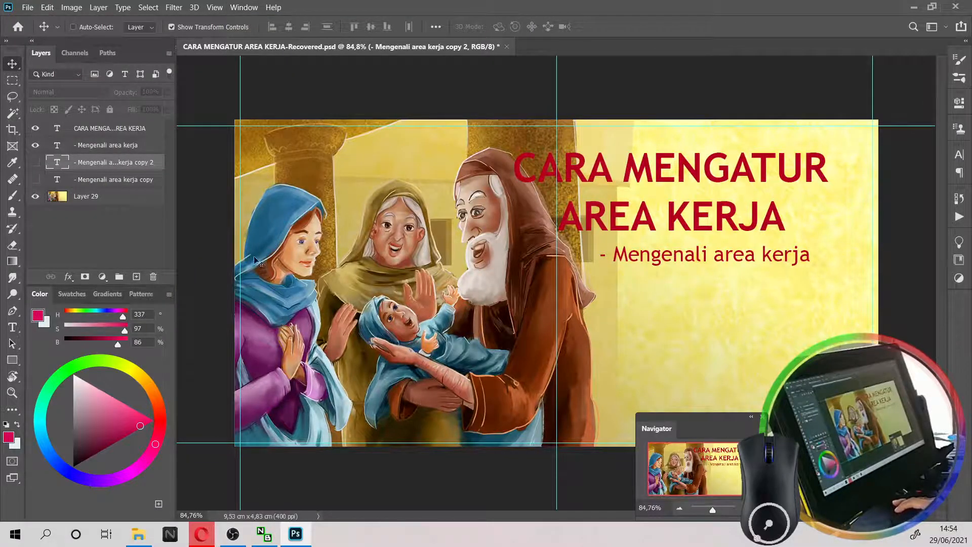
pyautogui.click(35, 163)
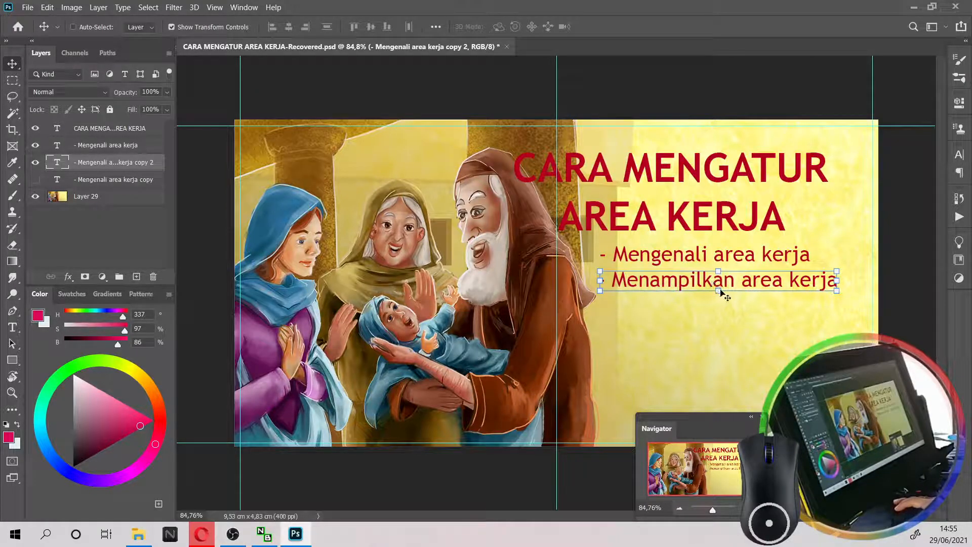
pyautogui.click(34, 180)
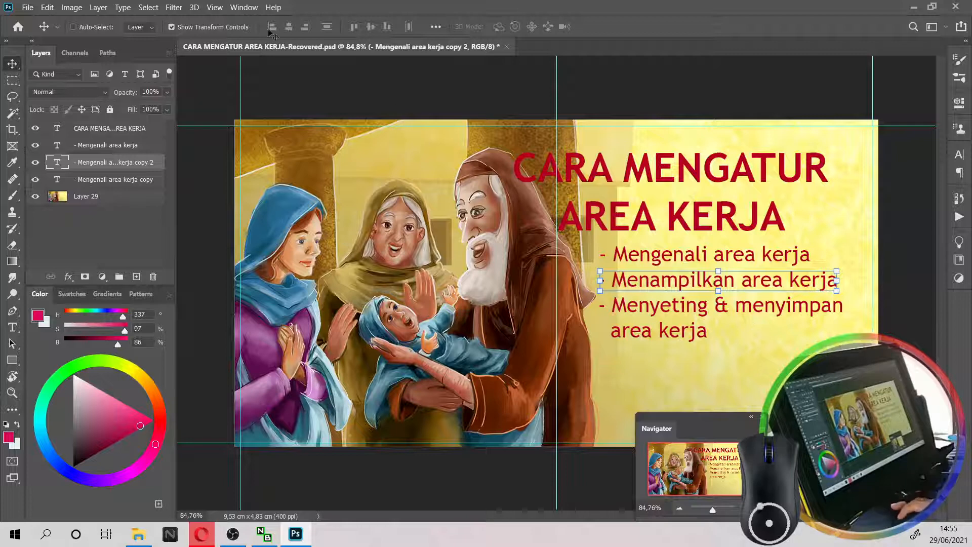
# Step: Switch to the Painting workspace and separate Swatches from the Brush Settings group as its own floating panel over the artwork
pyautogui.click(244, 8)
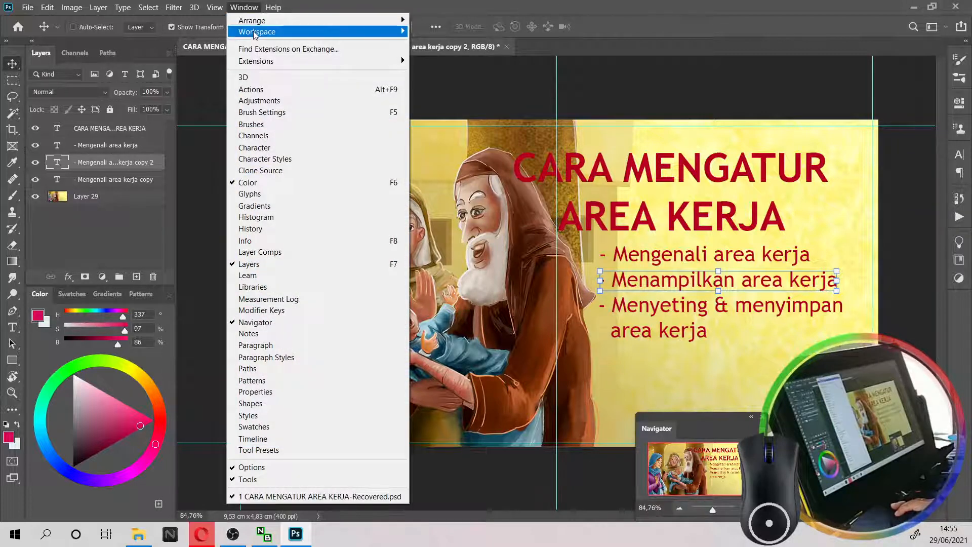
pyautogui.moveTo(256, 32)
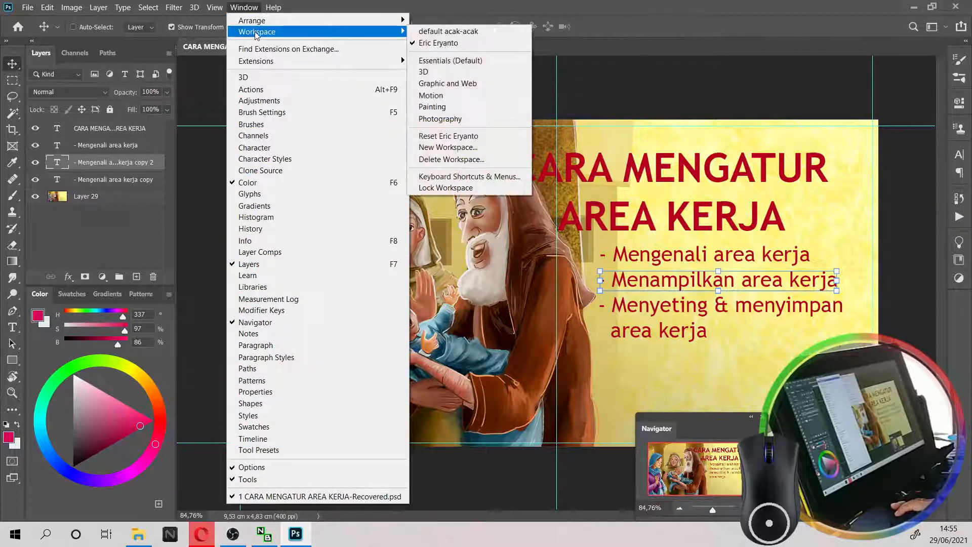
pyautogui.click(456, 107)
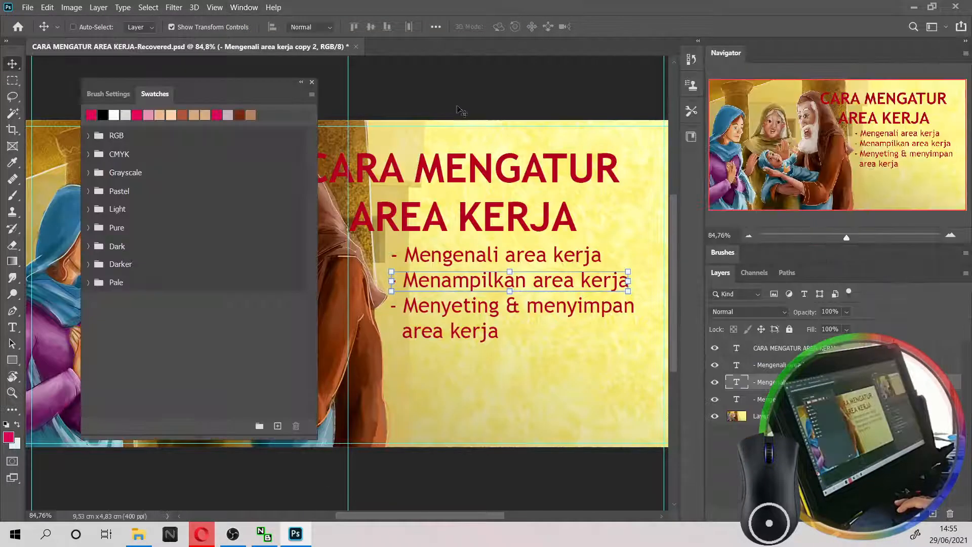
pyautogui.moveTo(209, 84); pyautogui.dragTo(479, 106)
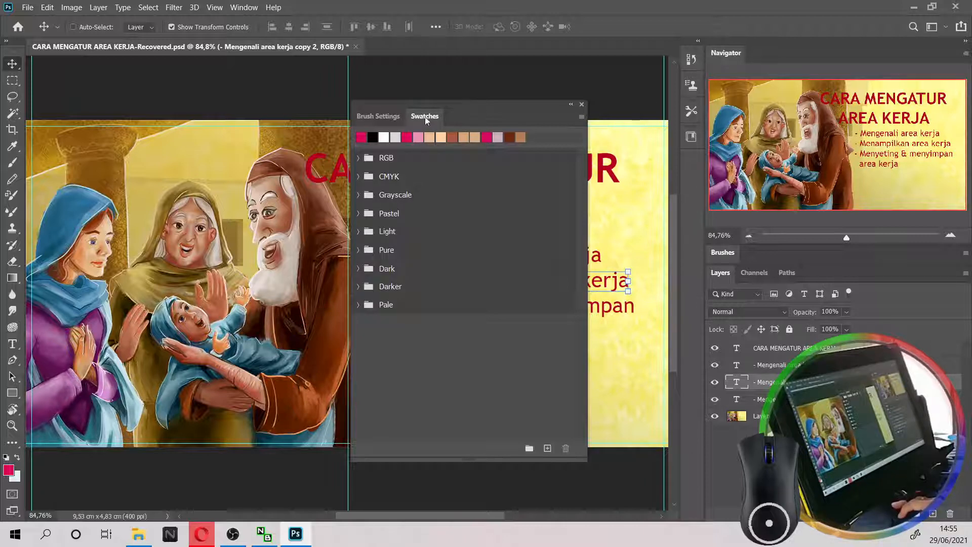
pyautogui.moveTo(425, 120)
pyautogui.mouseDown()
pyautogui.moveTo(243, 124)
pyautogui.moveTo(108, 98)
pyautogui.moveTo(48, 69)
pyautogui.mouseUp()
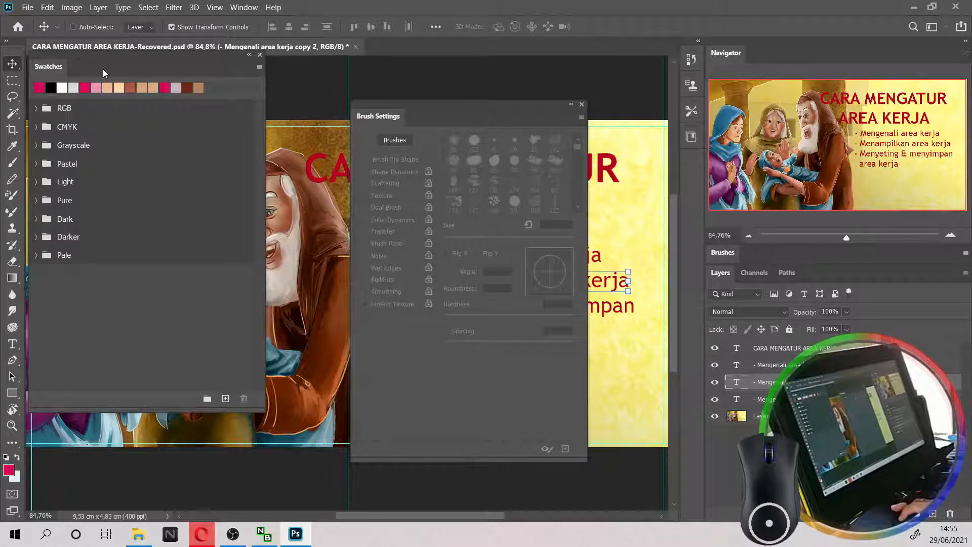
pyautogui.moveTo(105, 71); pyautogui.dragTo(114, 103)
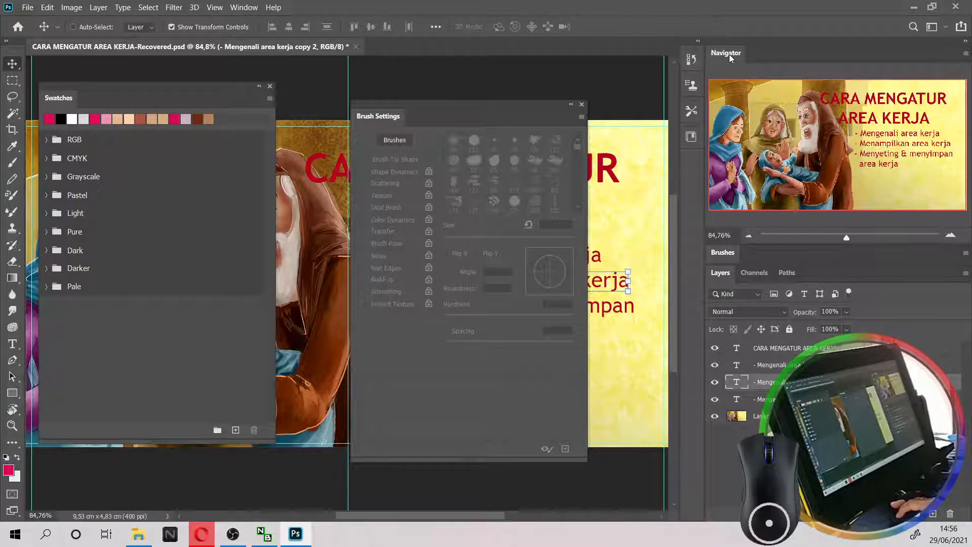
# Step: Group the Navigator panel with the floating Swatches panel and check both tabs of the group
pyautogui.moveTo(729, 55)
pyautogui.mouseDown()
pyautogui.moveTo(709, 91)
pyautogui.moveTo(565, 177)
pyautogui.moveTo(382, 211)
pyautogui.moveTo(94, 167)
pyautogui.moveTo(93, 121)
pyautogui.moveTo(104, 104)
pyautogui.mouseUp()
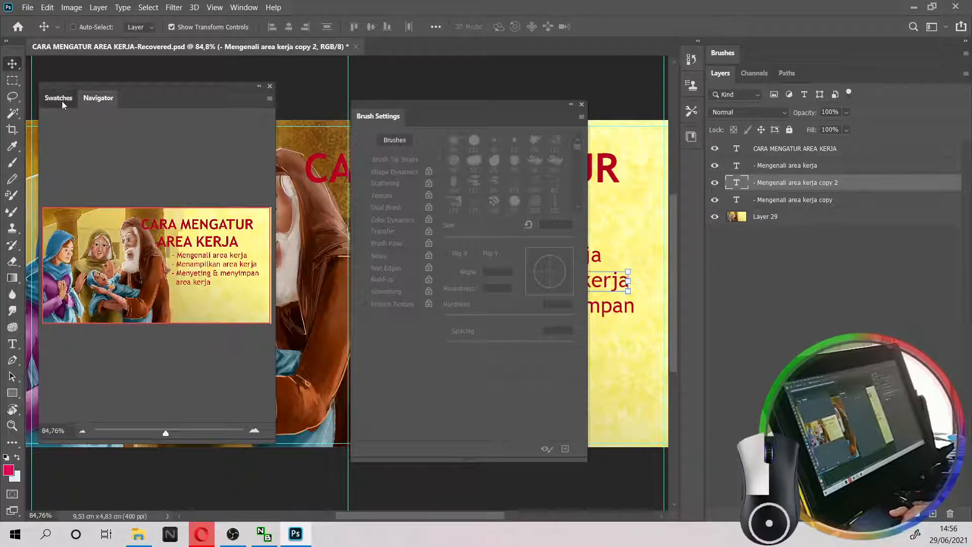
pyautogui.click(62, 101)
pyautogui.click(91, 98)
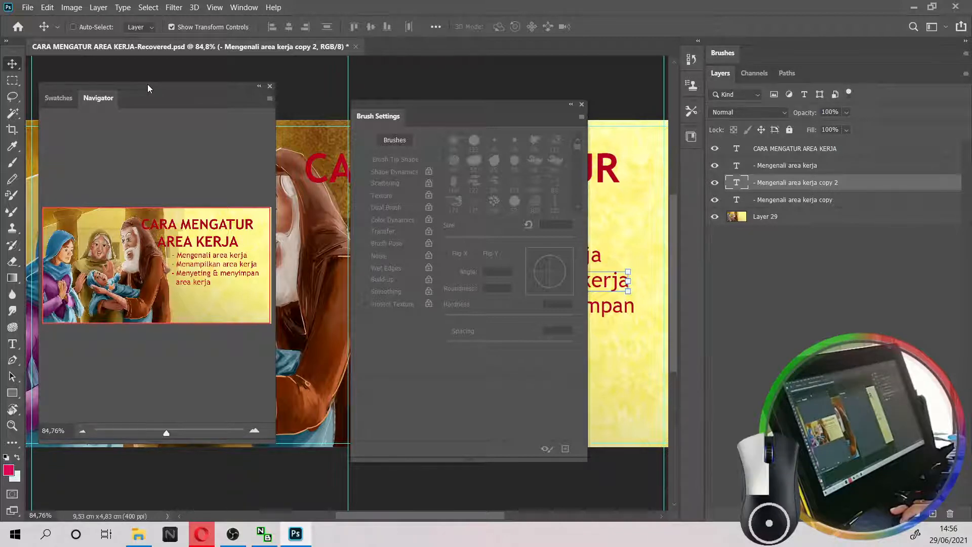
# Step: Dock the Swatches and Navigator group above Brushes, add Brush Settings to that group and bring Swatches to the front
pyautogui.moveTo(148, 87)
pyautogui.mouseDown()
pyautogui.moveTo(170, 74)
pyautogui.moveTo(187, 74)
pyautogui.moveTo(163, 80)
pyautogui.moveTo(744, 114)
pyautogui.moveTo(803, 71)
pyautogui.moveTo(817, 44)
pyautogui.mouseUp()
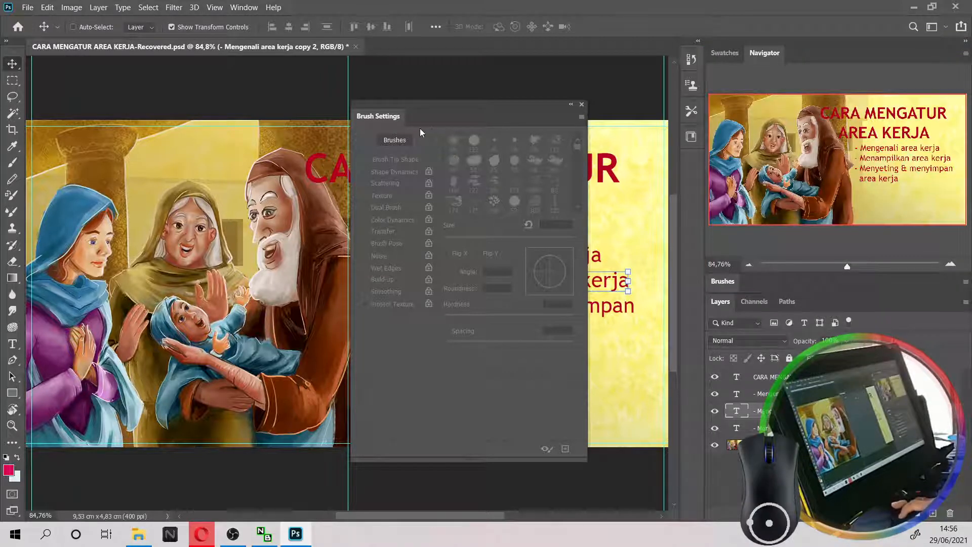
pyautogui.moveTo(385, 117); pyautogui.dragTo(822, 54)
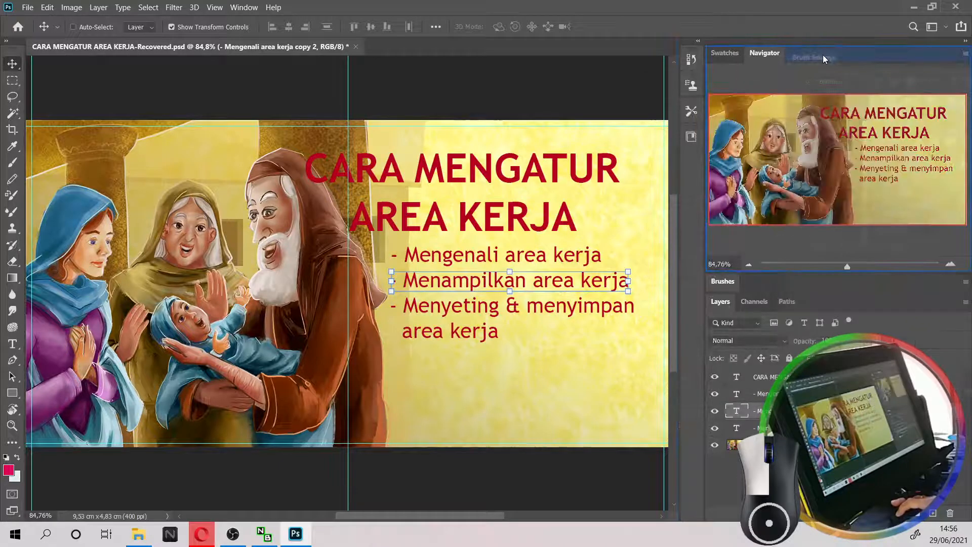
pyautogui.click(822, 53)
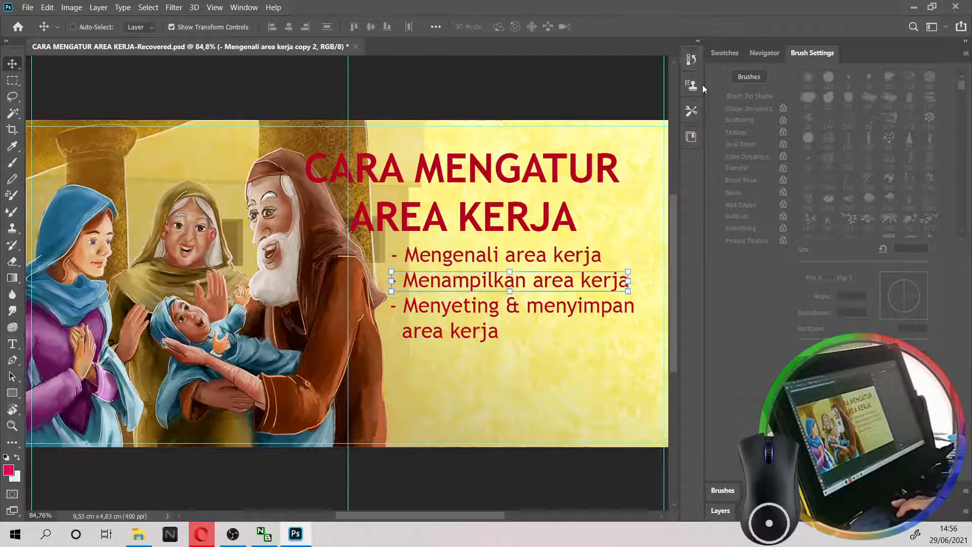
pyautogui.click(727, 53)
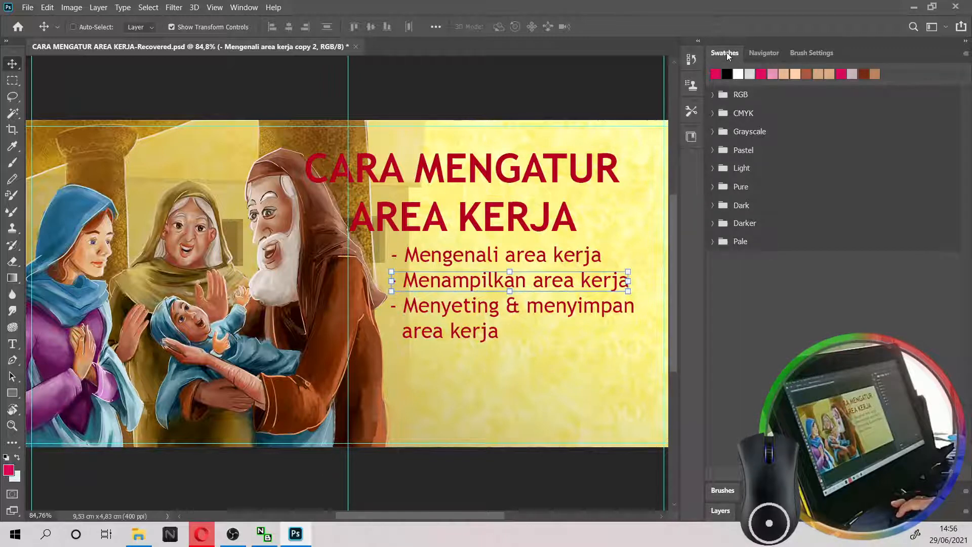
# Step: Float the Swatches panel over the left part of the artwork and bring Navigator to the front of the docked group
pyautogui.moveTo(727, 53)
pyautogui.mouseDown()
pyautogui.moveTo(570, 106)
pyautogui.moveTo(157, 95)
pyautogui.moveTo(78, 77)
pyautogui.mouseUp()
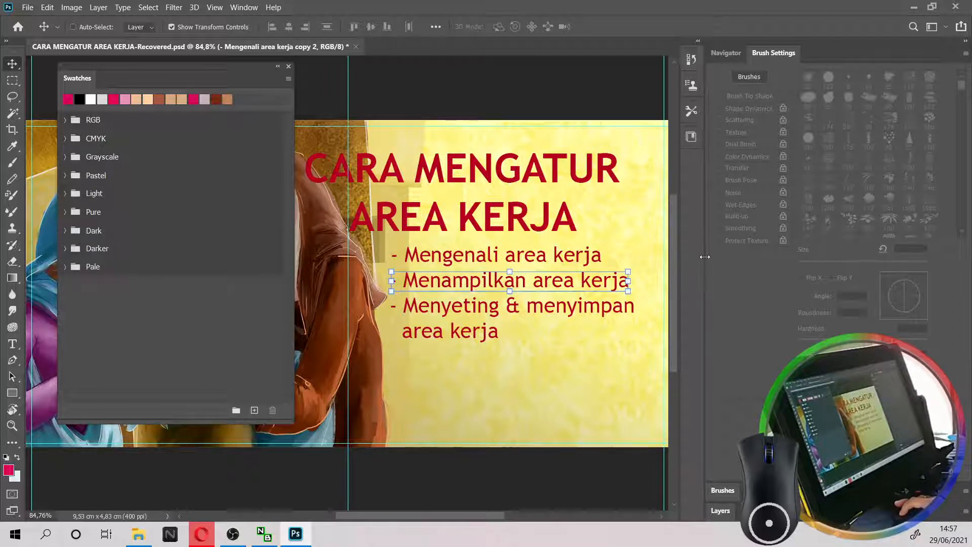
pyautogui.moveTo(704, 257)
pyautogui.mouseDown()
pyautogui.moveTo(714, 256)
pyautogui.moveTo(705, 257)
pyautogui.mouseUp()
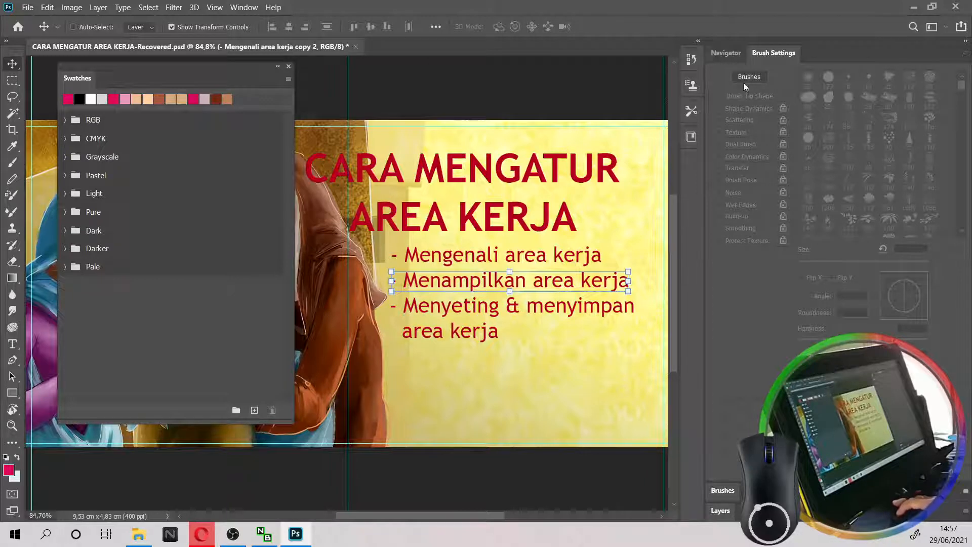
pyautogui.click(727, 54)
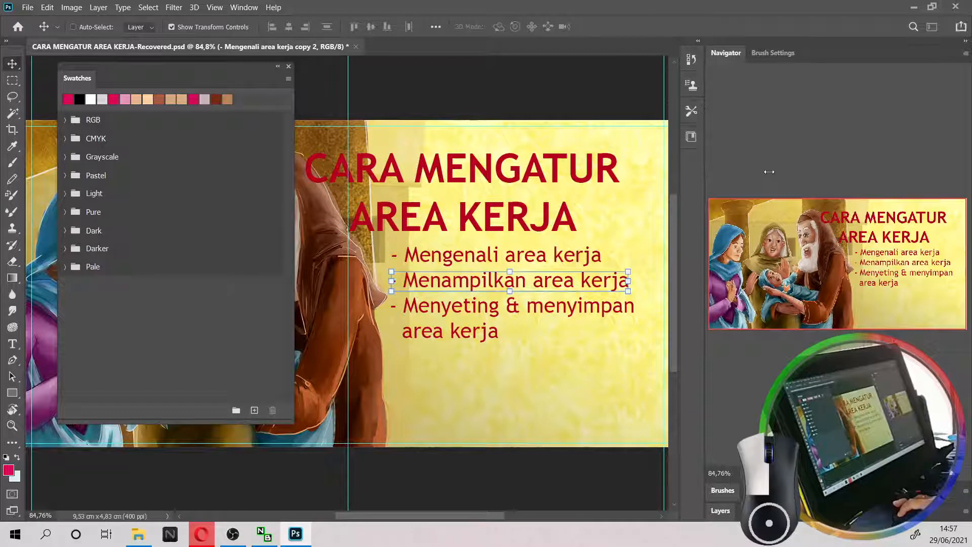
# Step: Widen the collapsed panel column until the panel names show beside their icons, and narrow the floating Swatches panel
pyautogui.click(674, 188)
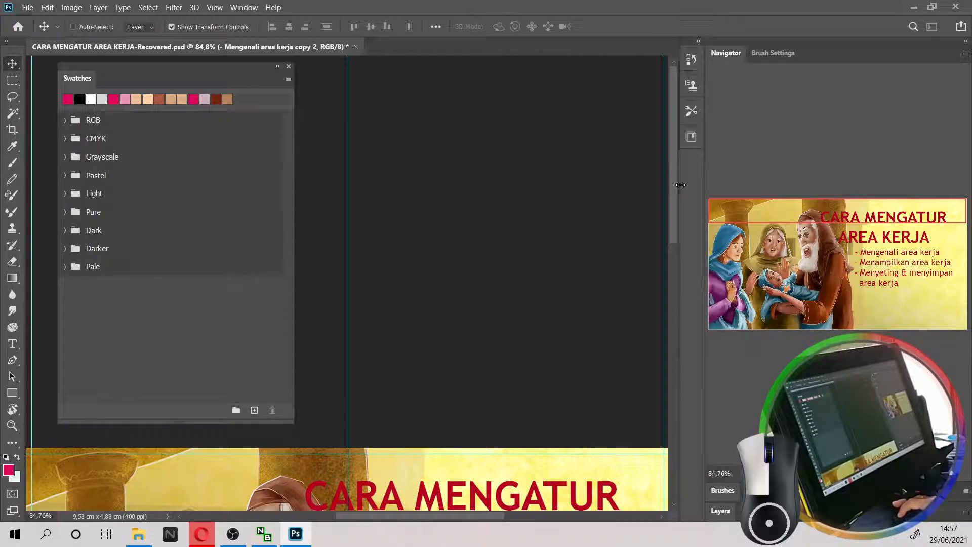
pyautogui.moveTo(680, 189); pyautogui.dragTo(568, 183)
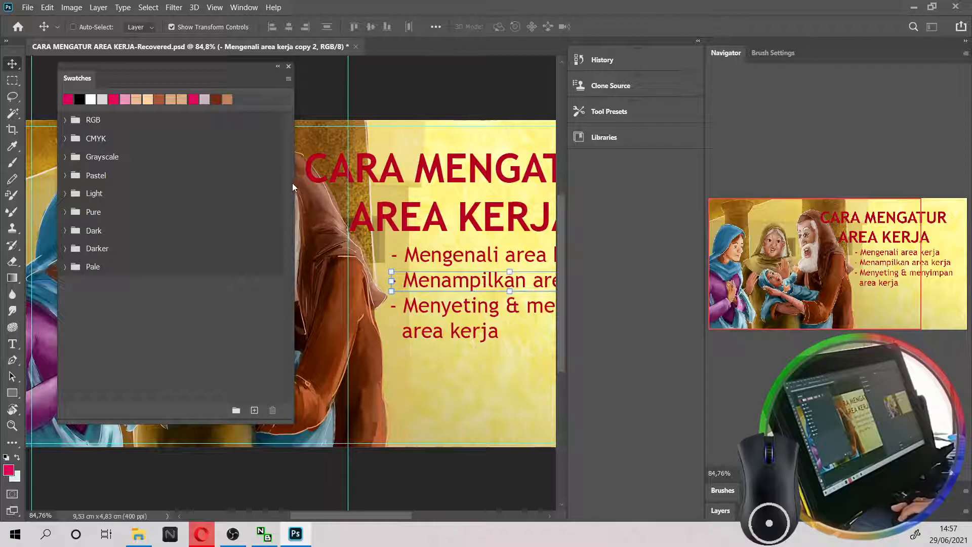
pyautogui.moveTo(294, 183); pyautogui.dragTo(225, 176)
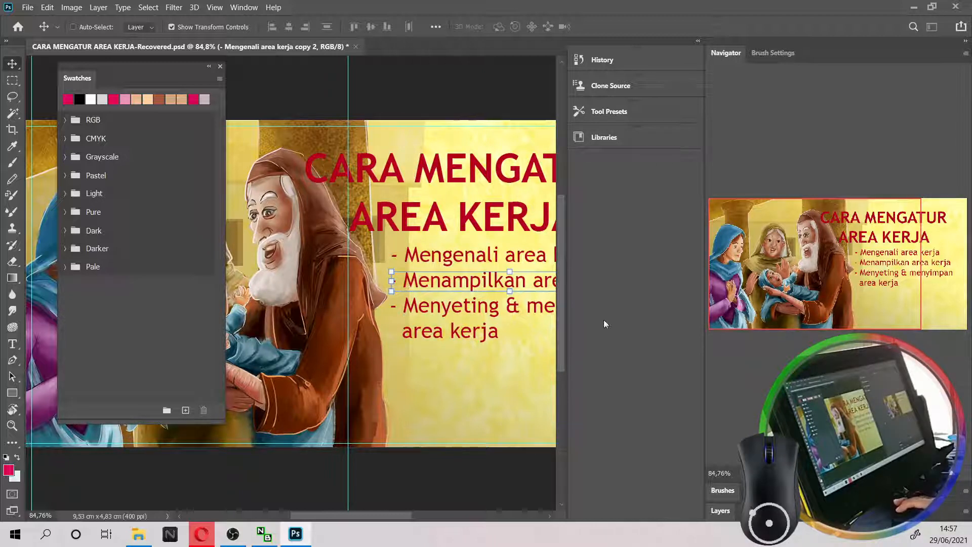
# Step: Save the current panel layout as a new workspace named "Painting acak-acak", capturing Keyboard Shortcuts, Menus and Toolbar
pyautogui.click(242, 8)
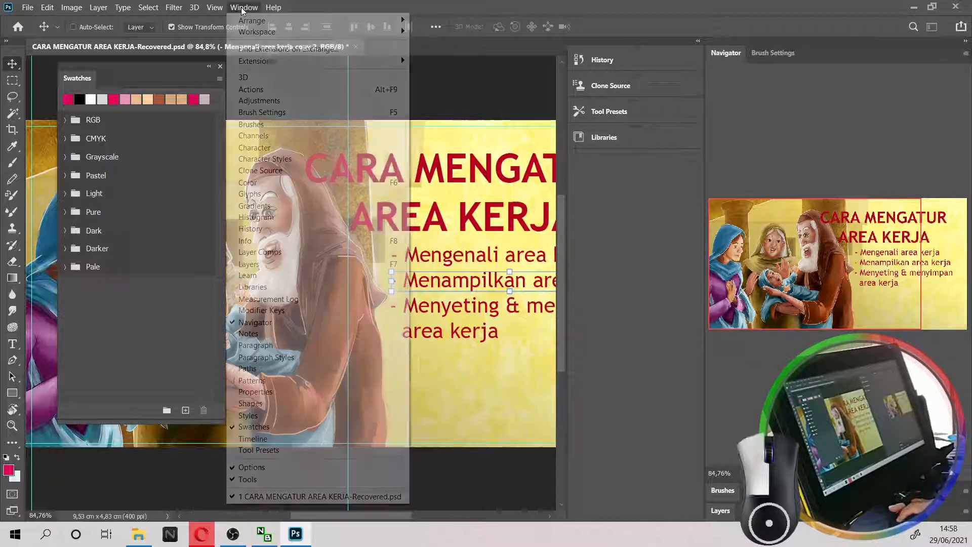
pyautogui.moveTo(248, 33)
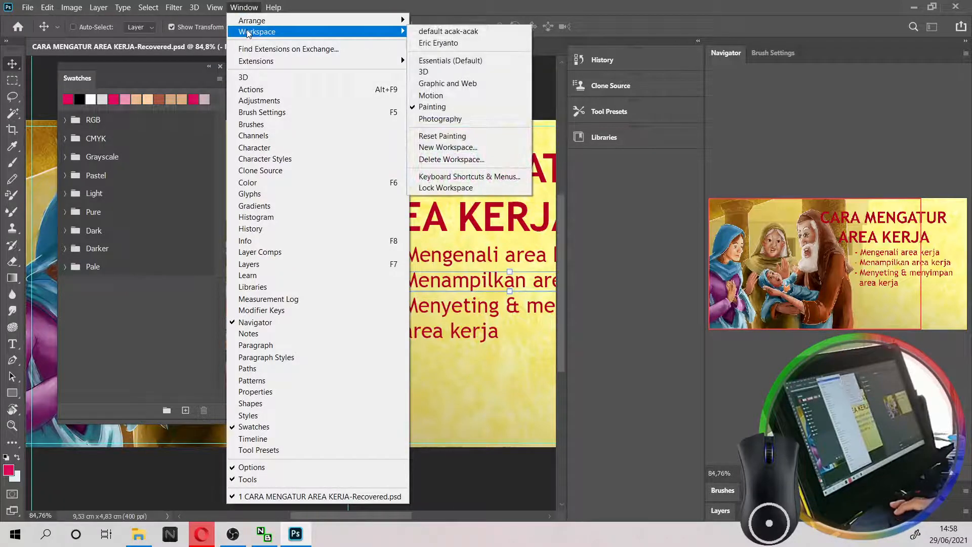
pyautogui.click(471, 148)
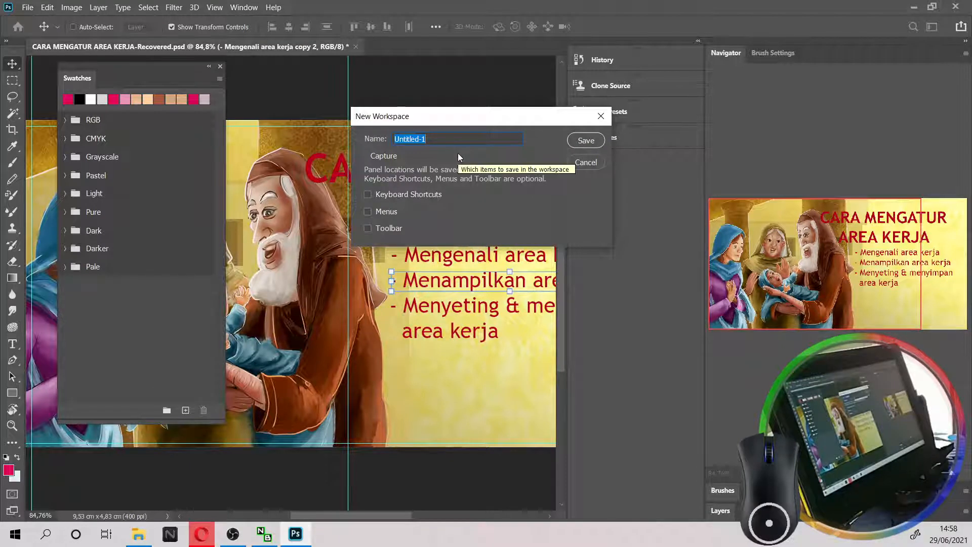
pyautogui.write('Paint')
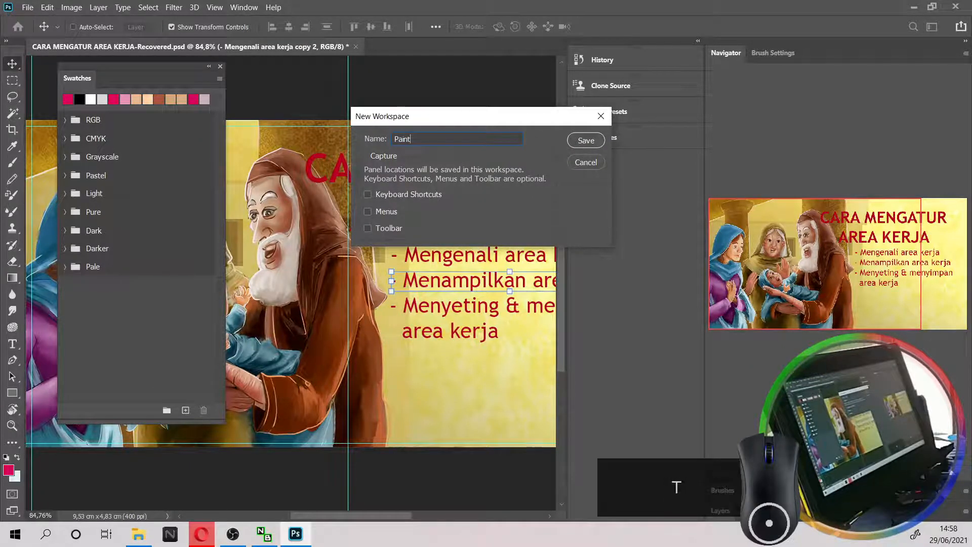
pyautogui.write('ing acak-acak')
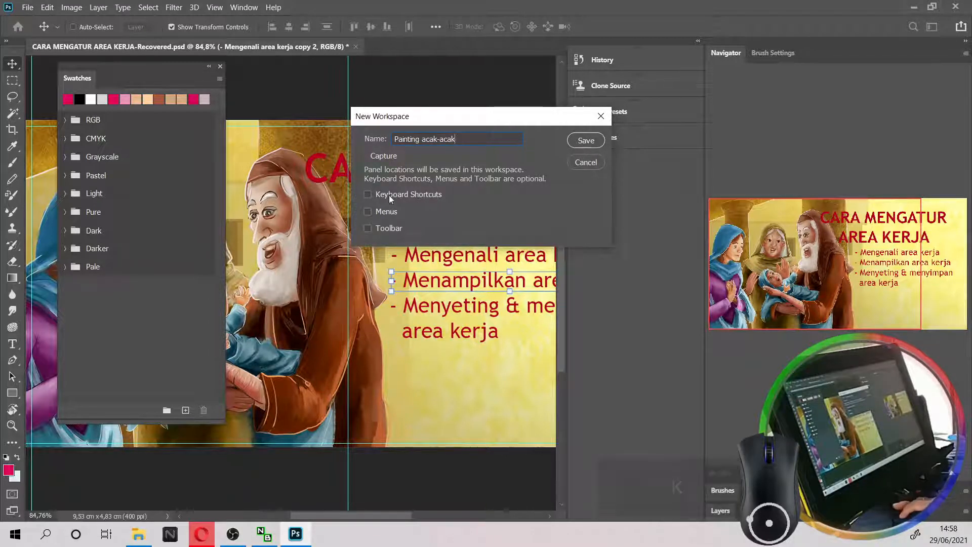
pyautogui.click(367, 195)
pyautogui.click(366, 210)
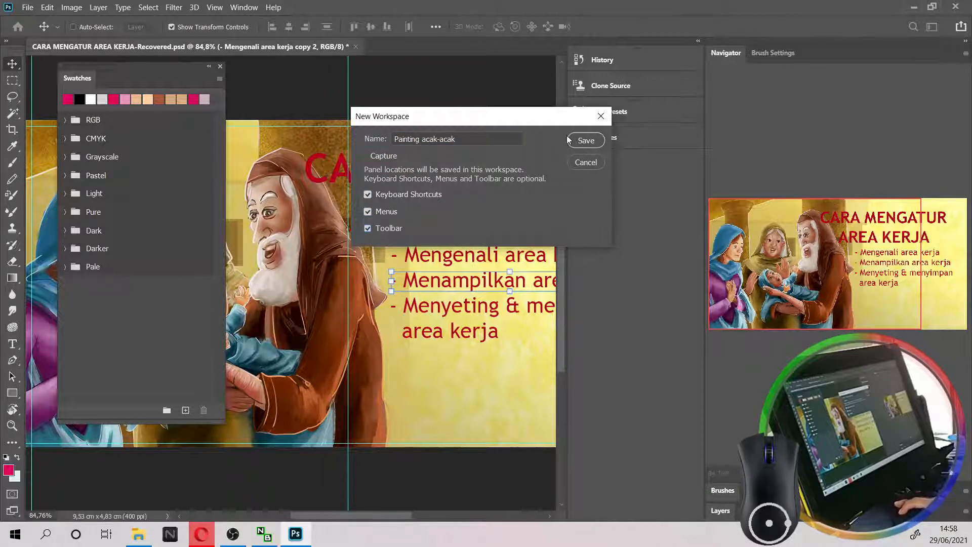
pyautogui.click(586, 141)
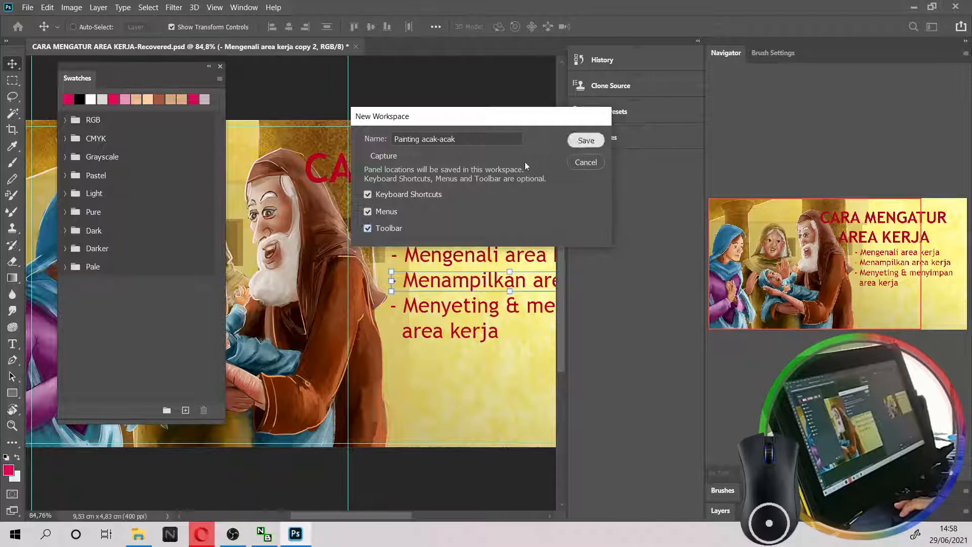
# Step: Switch to the Essentials (Default) workspace and return to the saved "Painting acak-acak" workspace
pyautogui.click(248, 5)
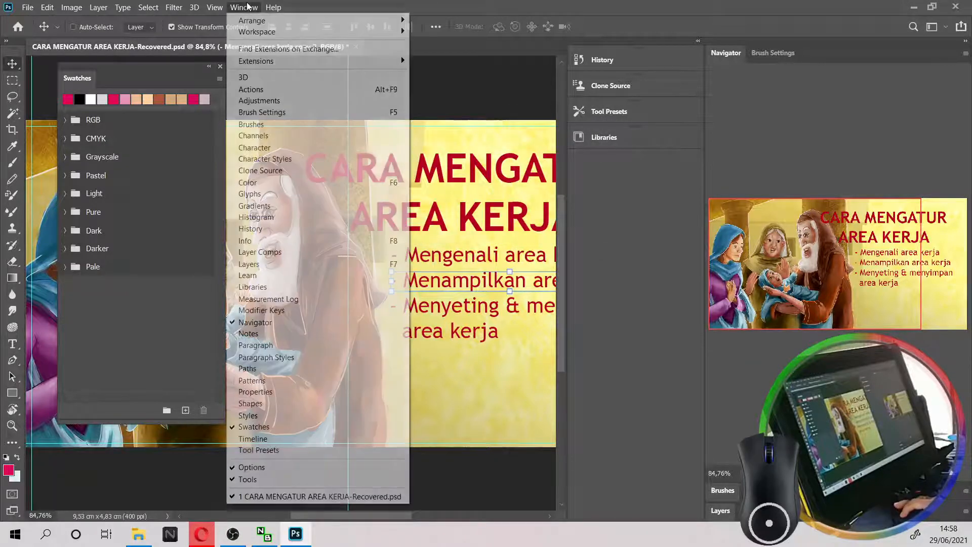
pyautogui.moveTo(247, 38)
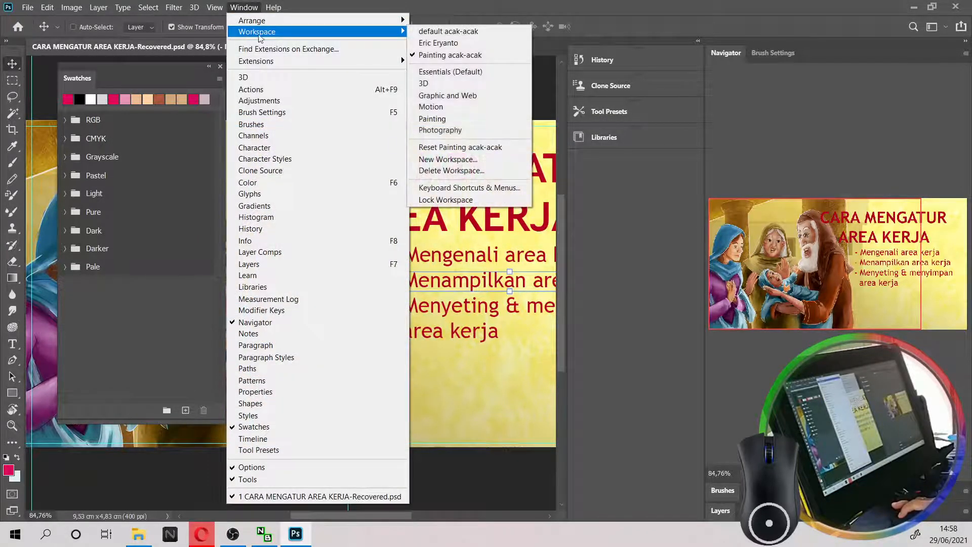
pyautogui.click(445, 71)
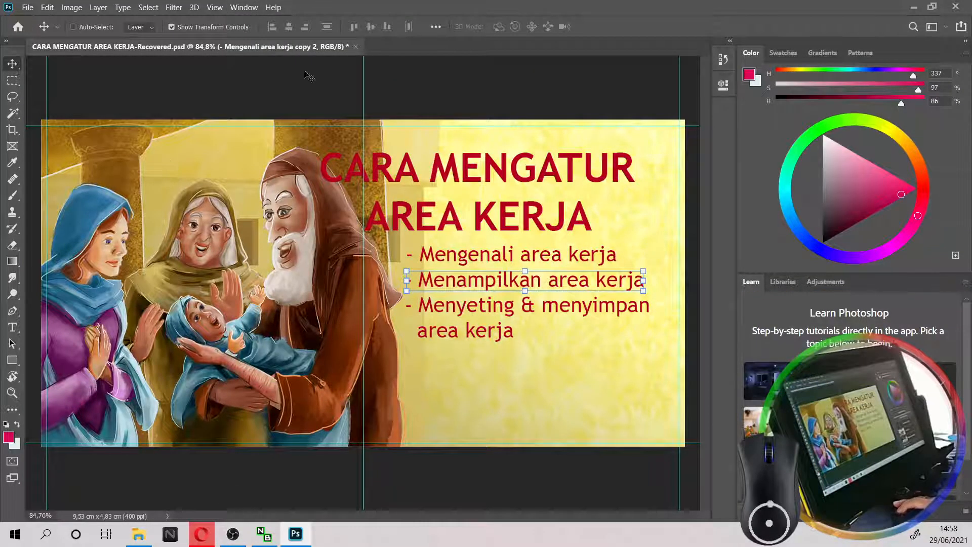
pyautogui.click(240, 8)
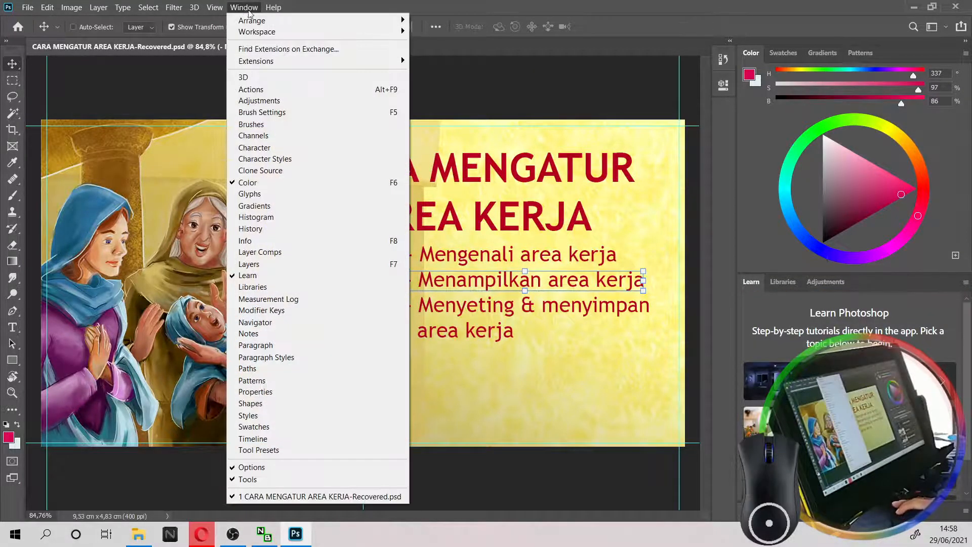
pyautogui.moveTo(266, 33)
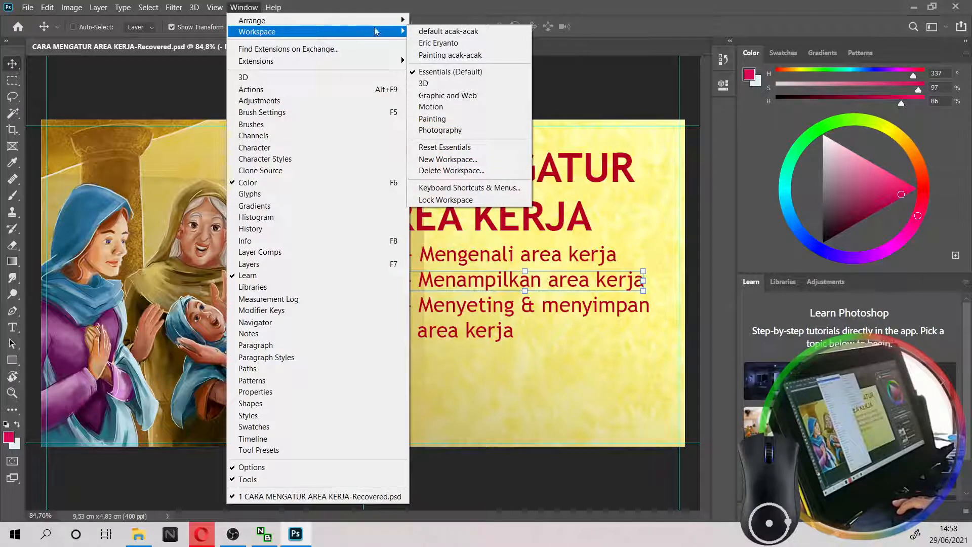
pyautogui.click(443, 56)
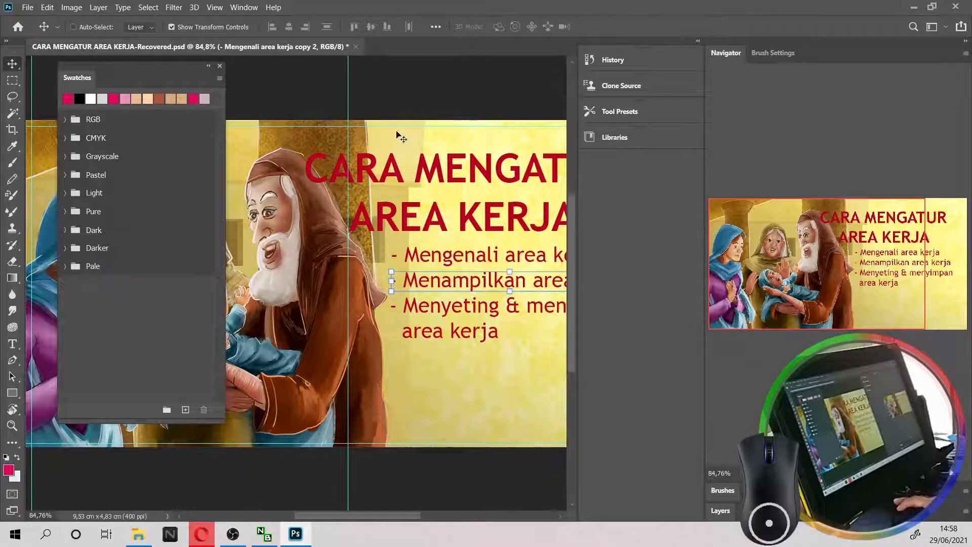
# Step: Switch to the custom workspace saved under its owner's name
pyautogui.click(238, 7)
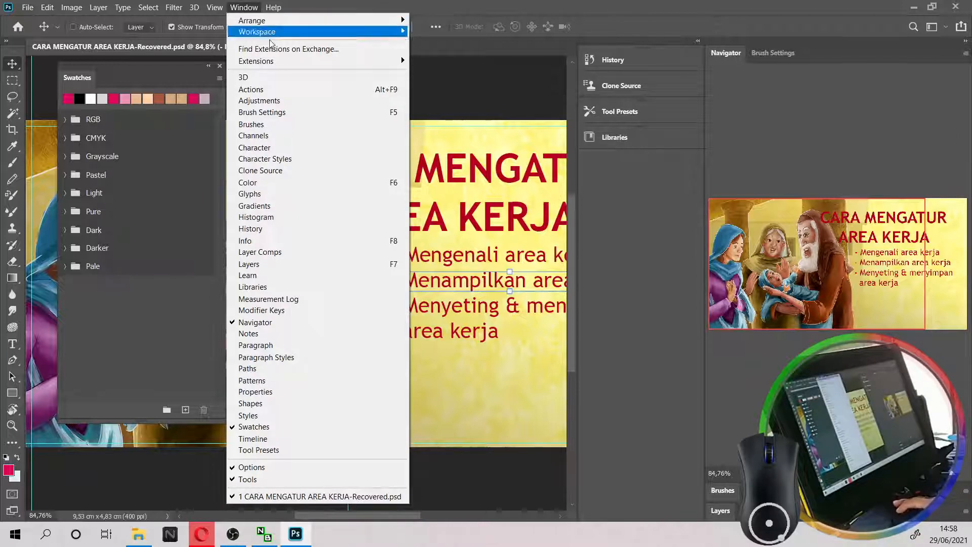
pyautogui.moveTo(279, 36)
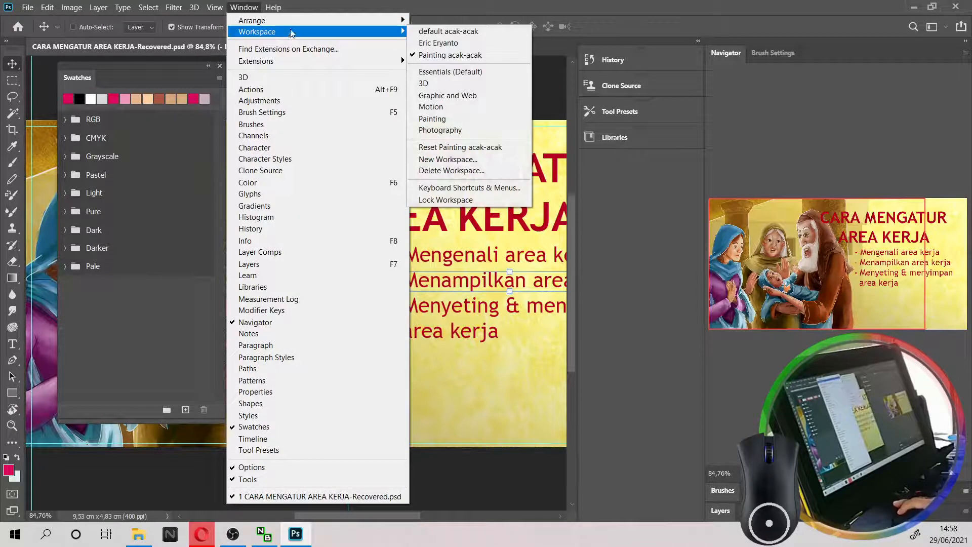
pyautogui.click(429, 43)
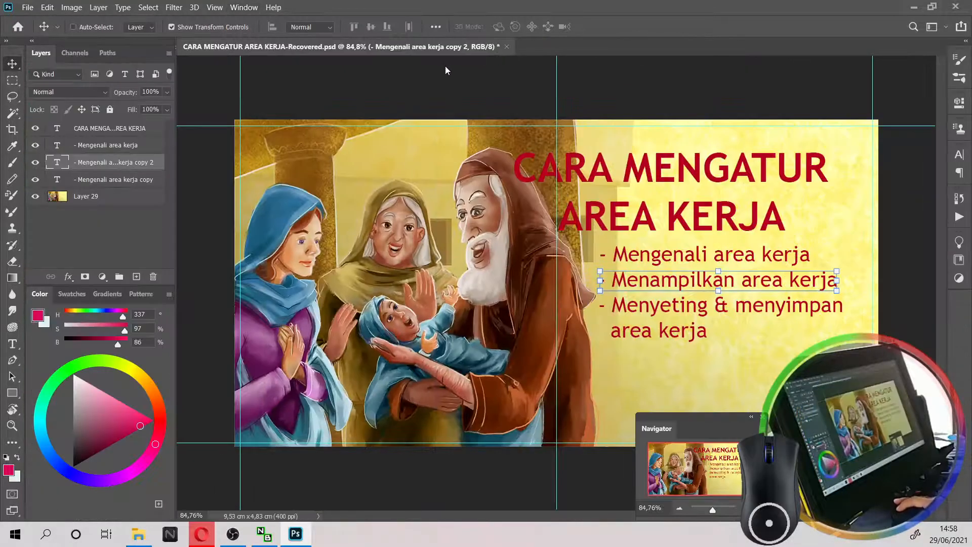